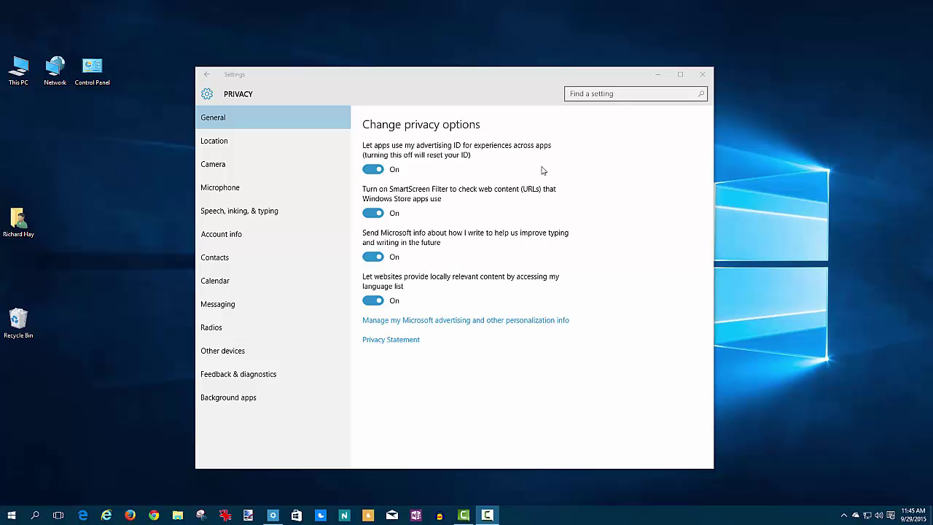
Step: Switch the permission for apps to use the advertising ID off and back on
left_click(373, 172)
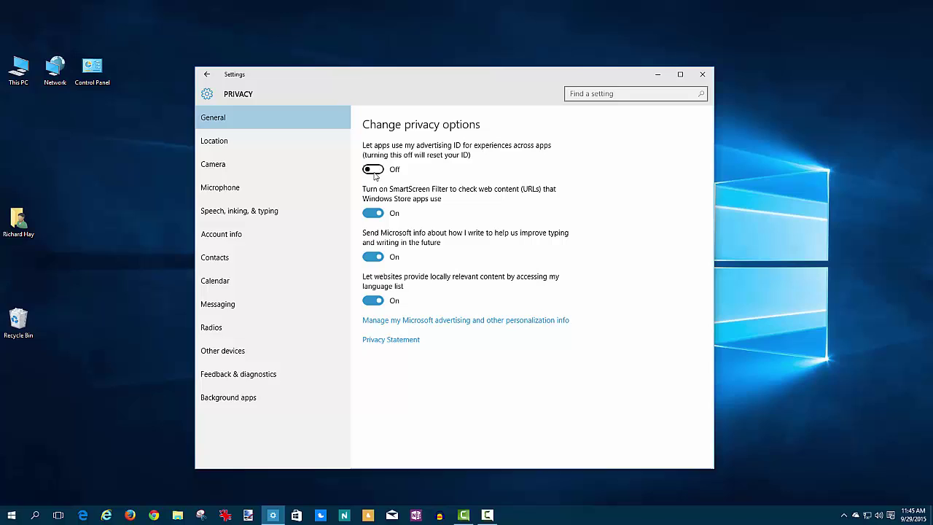
left_click(373, 172)
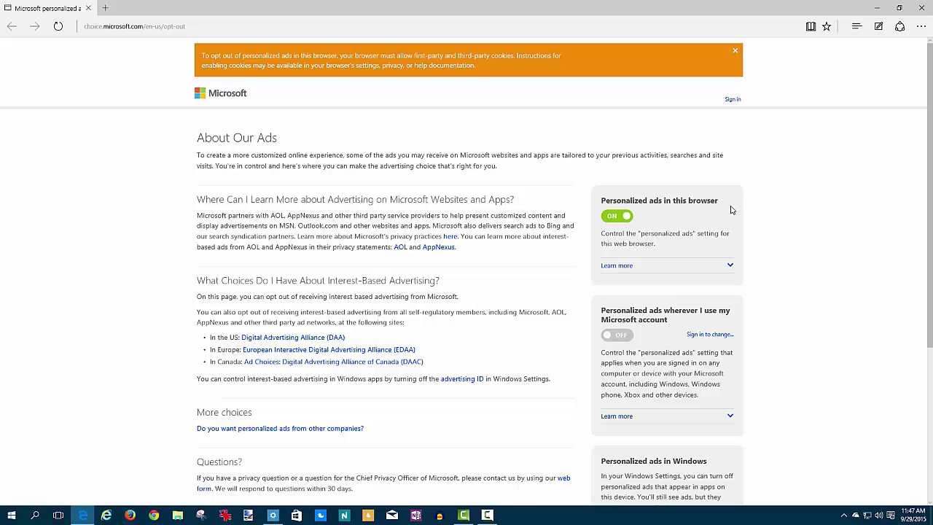
Step: Review the personalized ads choices on Microsoft's opt-out web page and close the browser
scroll(746, 231, "down", 1)
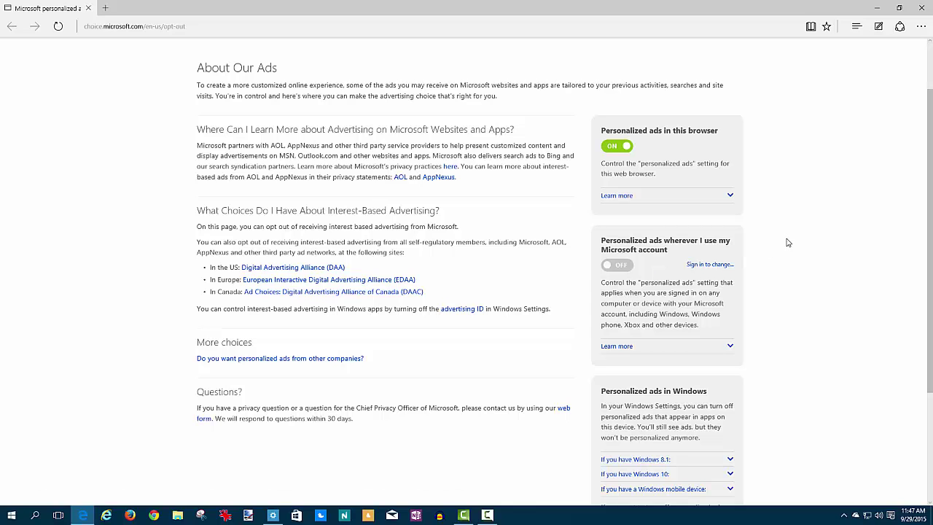
scroll(787, 242, "down", 2)
scroll(787, 242, "up", 3)
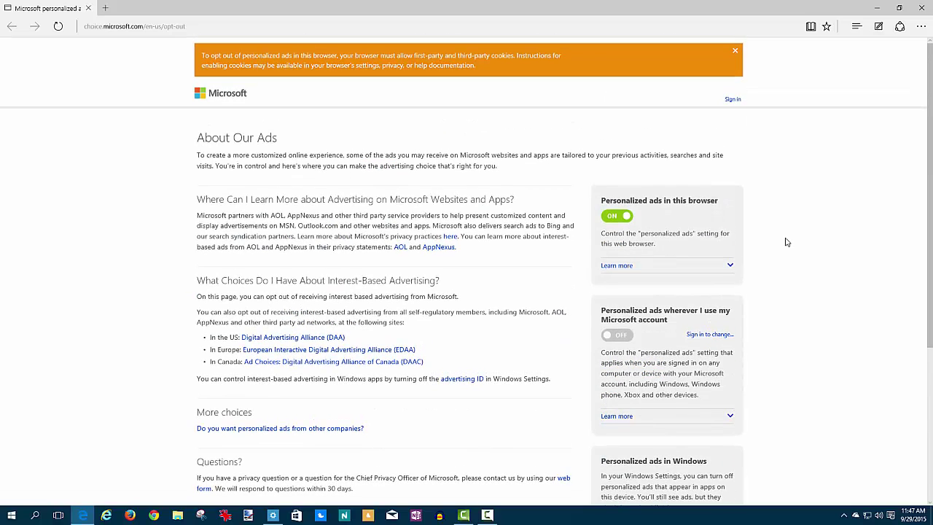
left_click(921, 8)
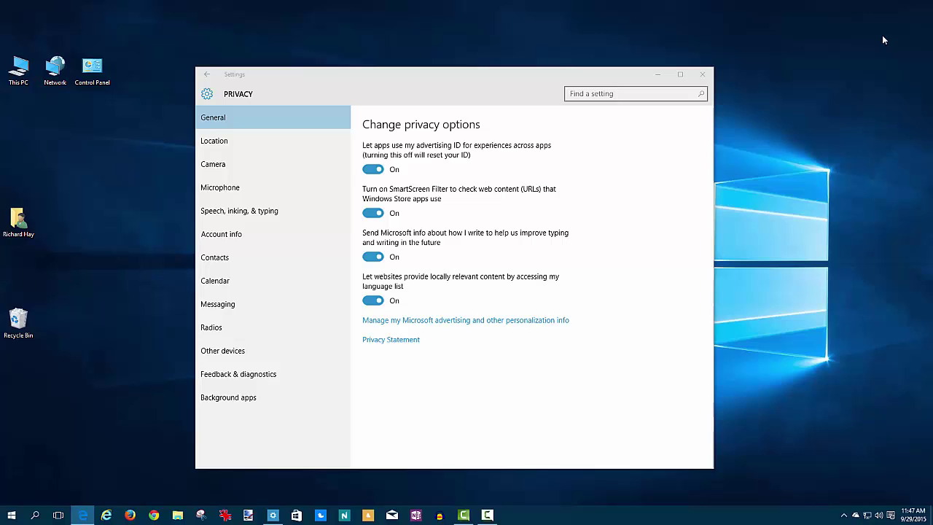
Step: Open the Privacy Statement linked from the General privacy settings, skim its sections and close the browser
left_click(393, 345)
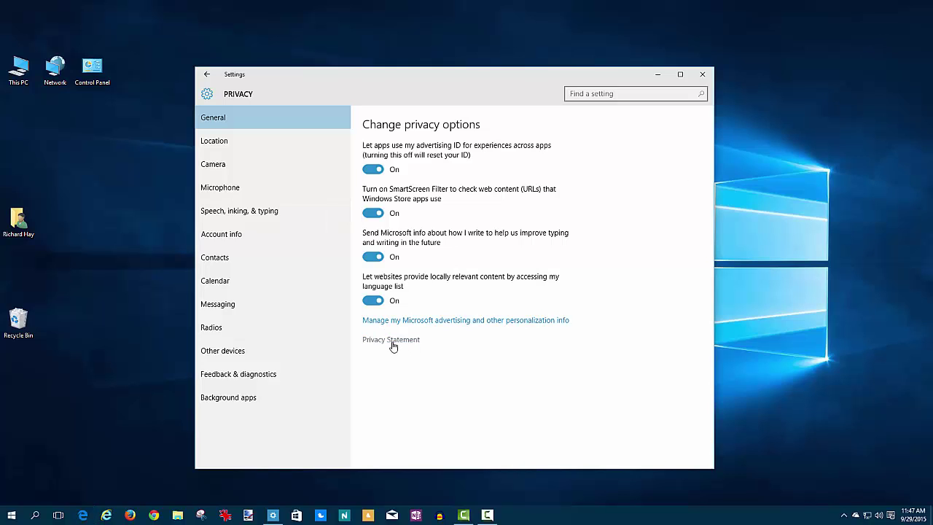
left_click(392, 344)
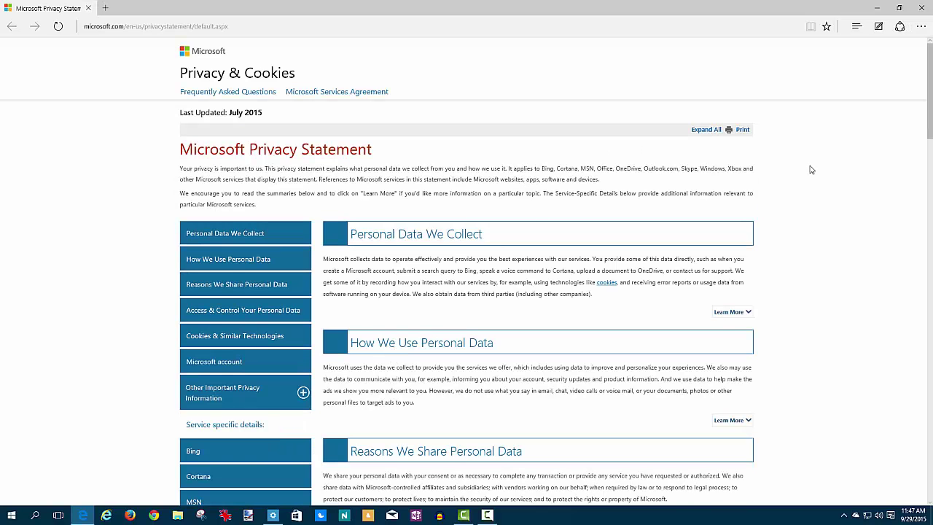
scroll(817, 178, "down", 1)
scroll(816, 177, "down", 2)
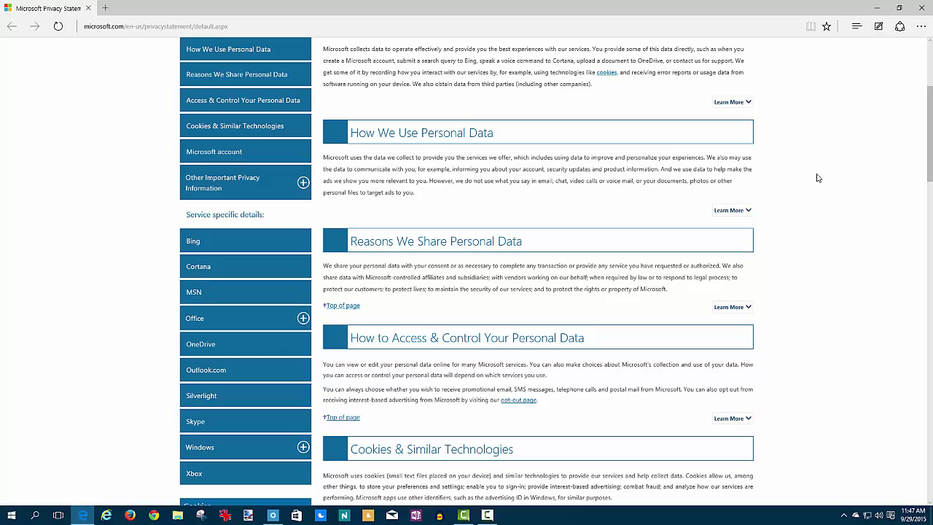
scroll(659, 216, "down", 1)
scroll(659, 217, "down", 1)
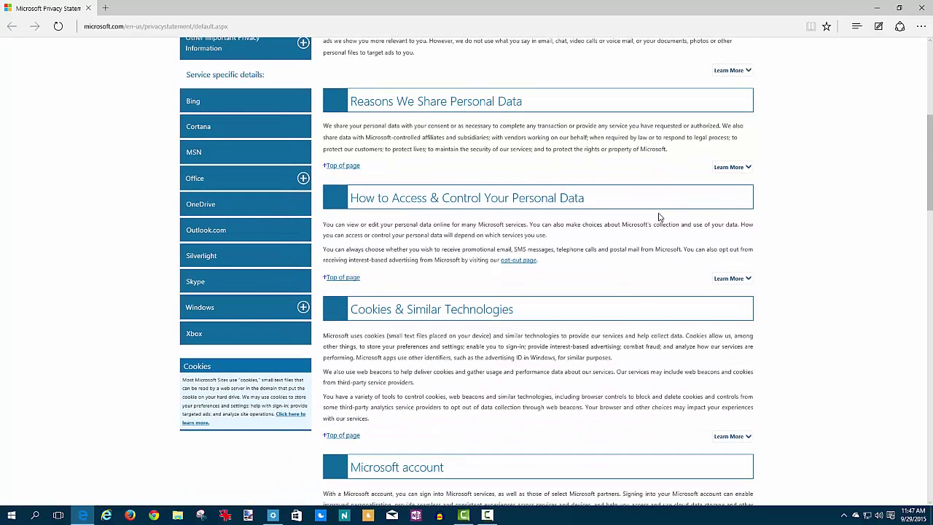
scroll(709, 196, "up", 5)
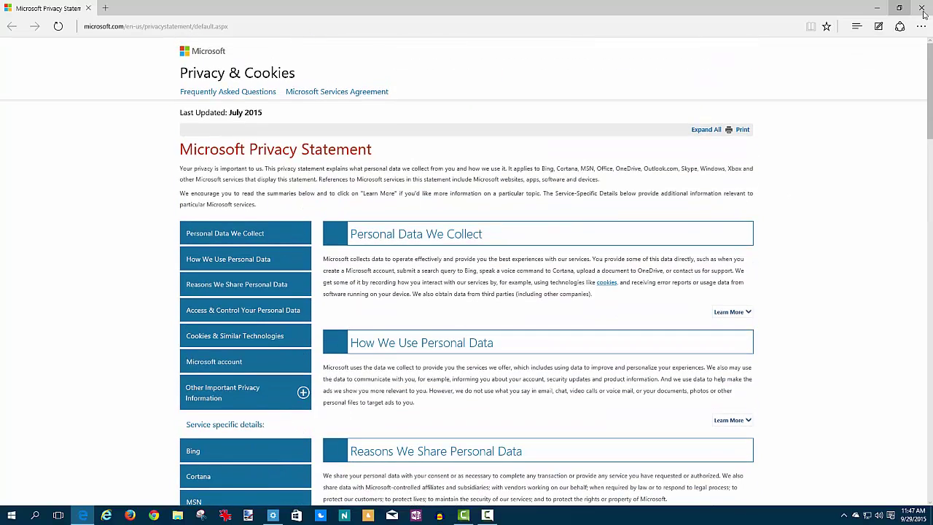
left_click(927, 9)
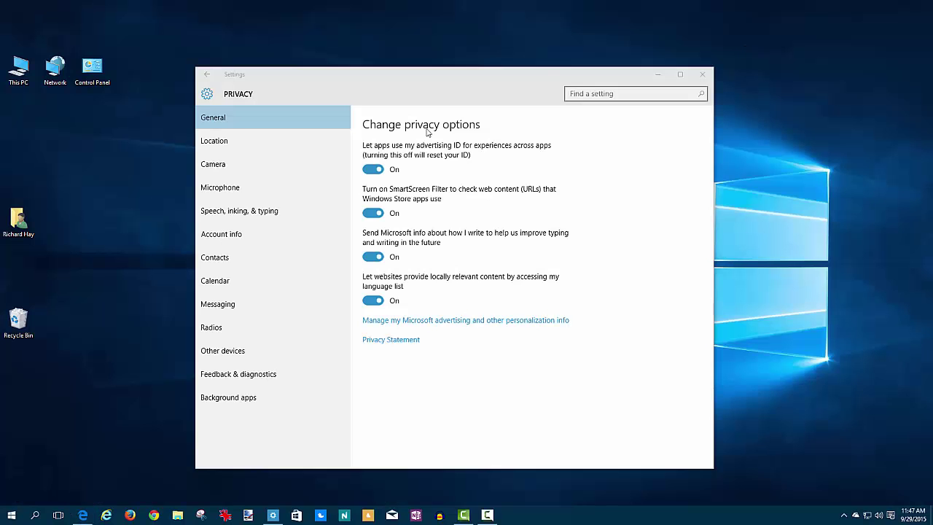
Step: In the Location privacy settings, switch location off and back on, both for this device and for the account
left_click(217, 141)
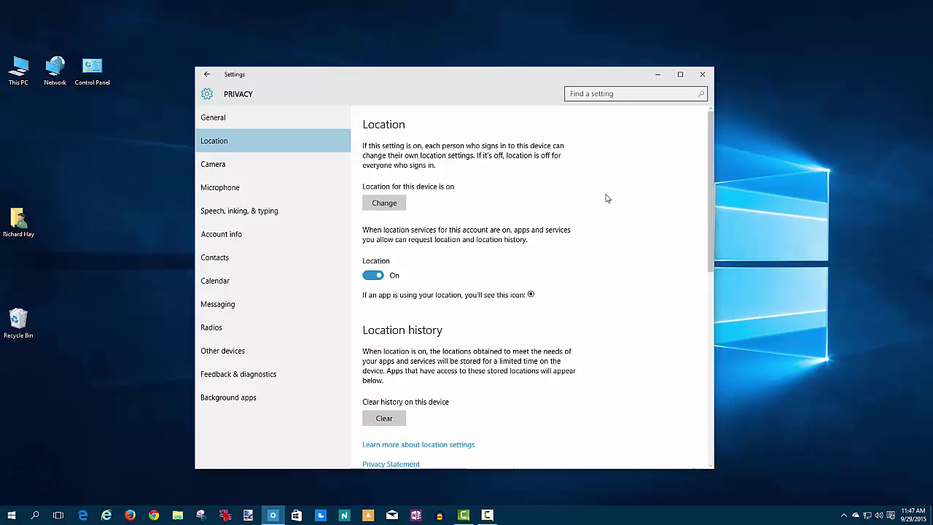
left_click(391, 206)
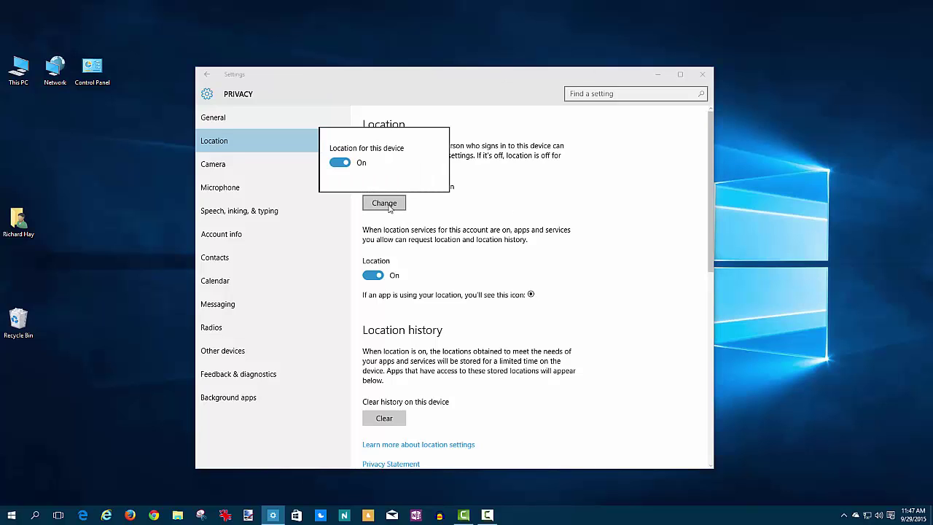
left_click(339, 163)
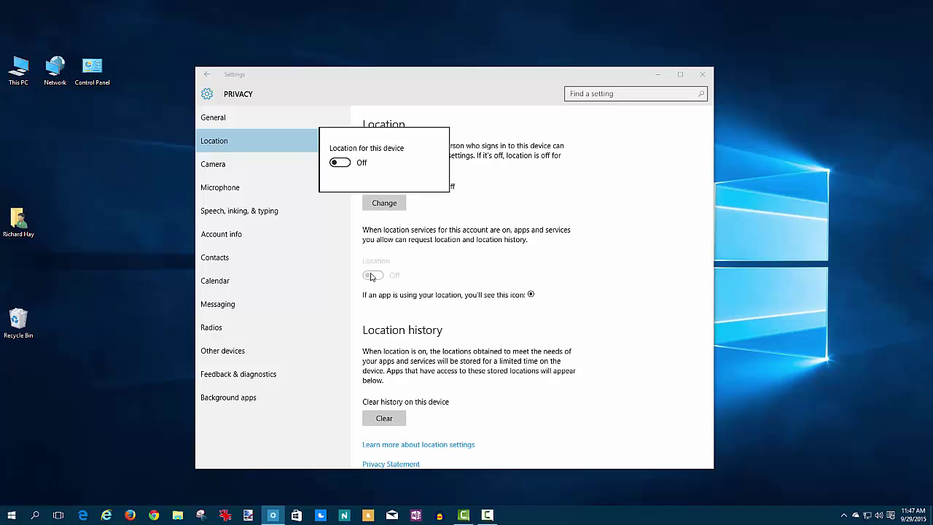
left_click(341, 162)
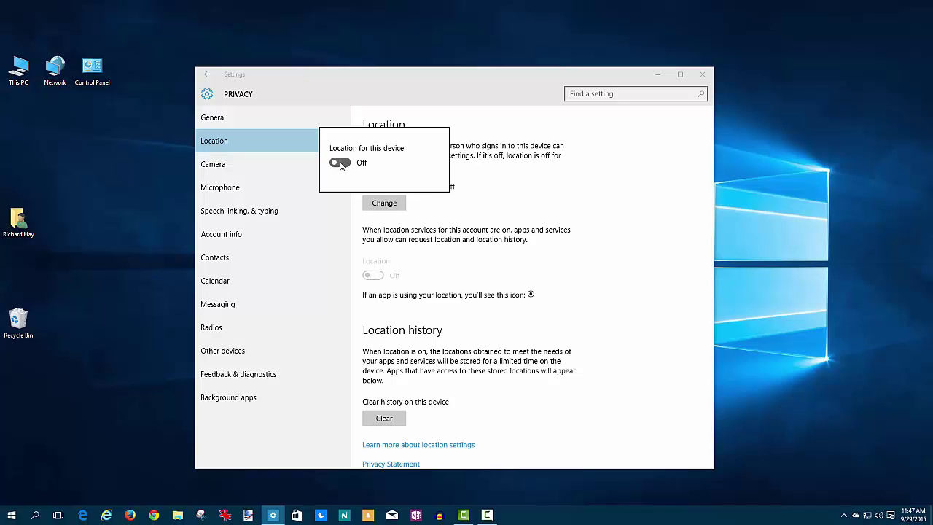
left_click(395, 210)
left_click(373, 277)
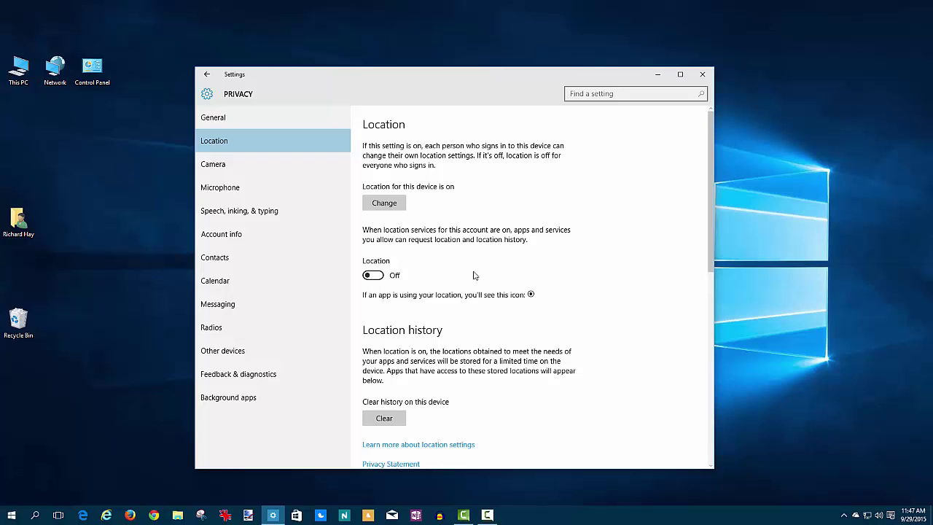
left_click(373, 276)
Step: Review the location history options, the location settings help link, the apps that can use location, and the geofencing section
scroll(539, 296, "down", 3)
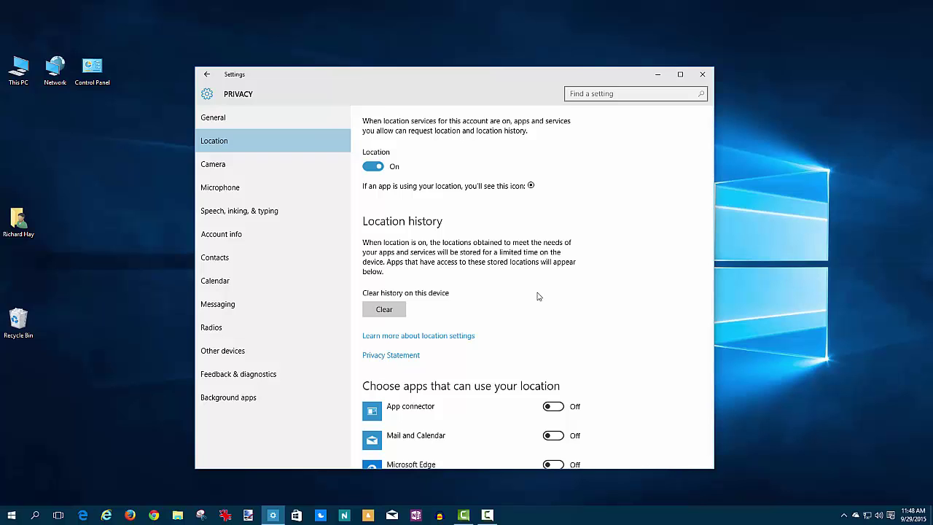
scroll(538, 295, "down", 1)
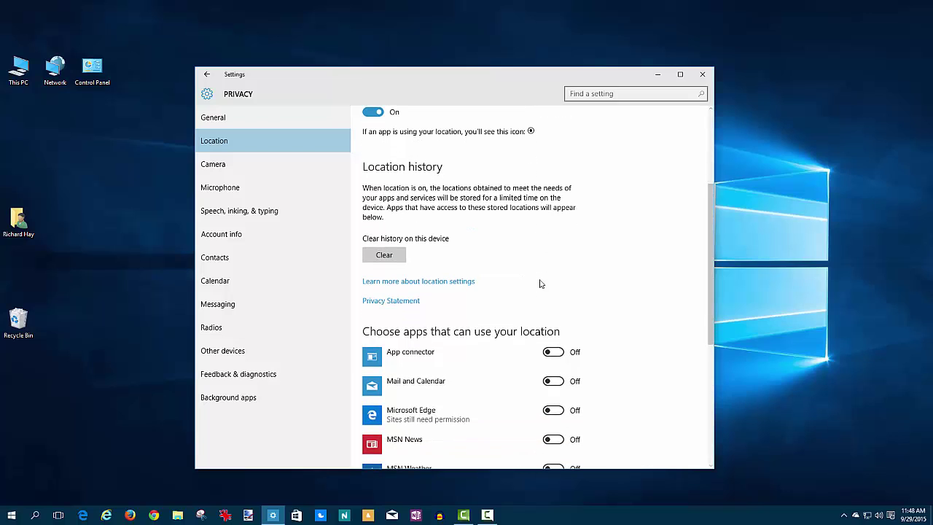
left_click(434, 284)
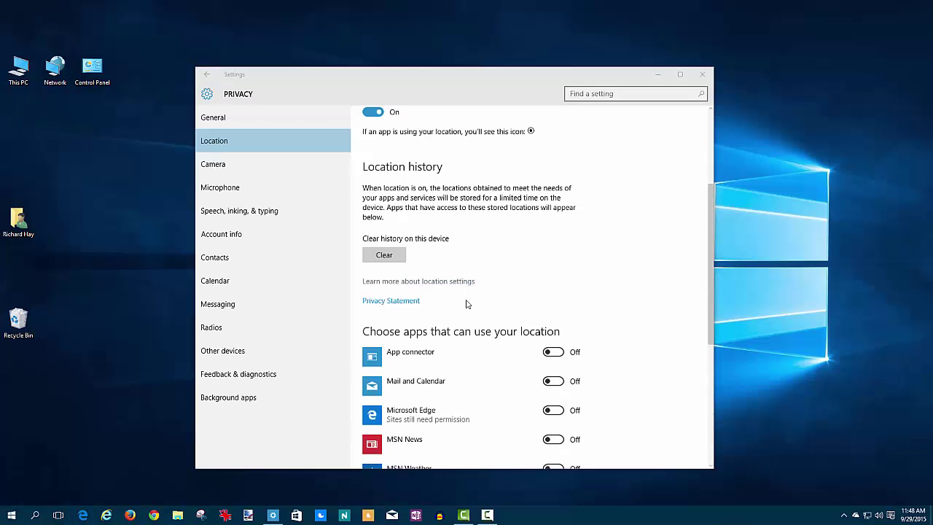
scroll(623, 259, "down", 5)
left_click(624, 260)
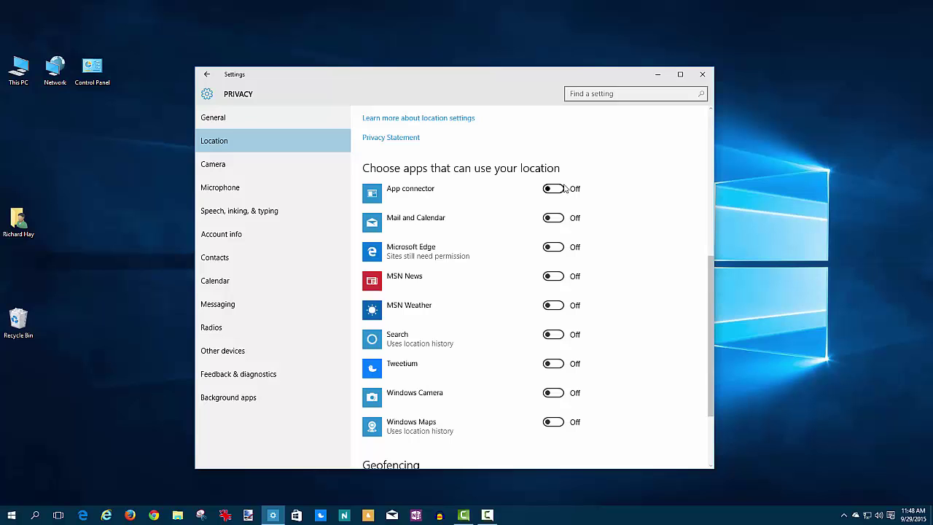
scroll(628, 228, "down", 3)
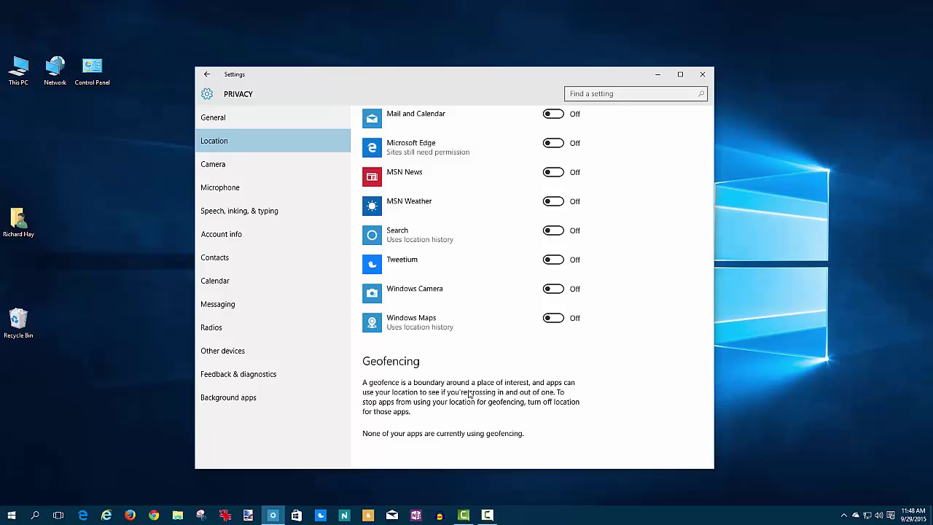
Step: Review the Camera privacy settings with their linked camera and privacy FAQ, and view the Microphone privacy settings
left_click(215, 167)
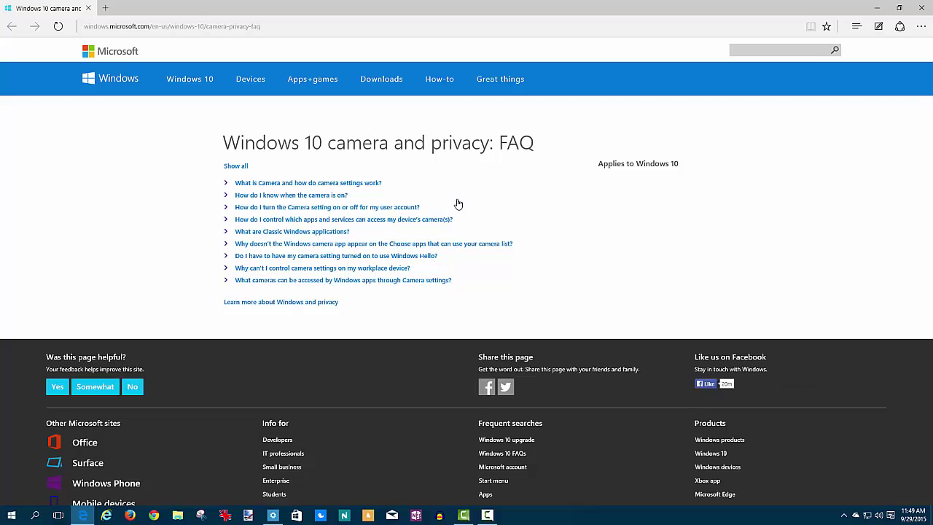
left_click(921, 7)
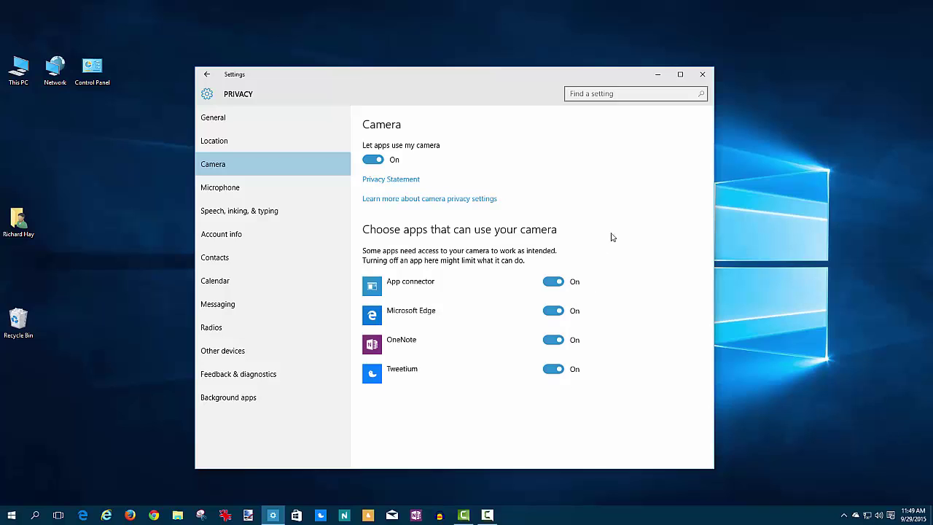
left_click(233, 191)
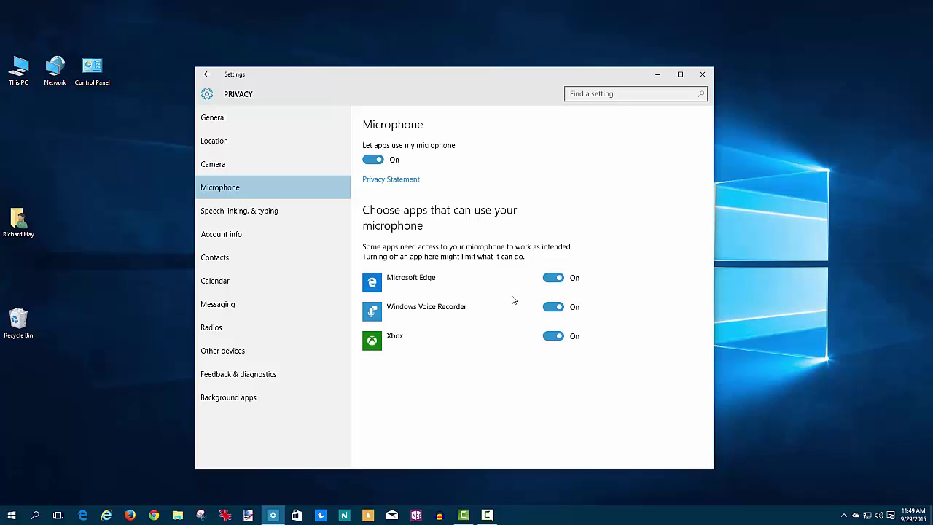
Step: Review the Speech, inking, & typing privacy settings, including the linked Bing personalization page and the speech, inking, and typing FAQ
left_click(239, 211)
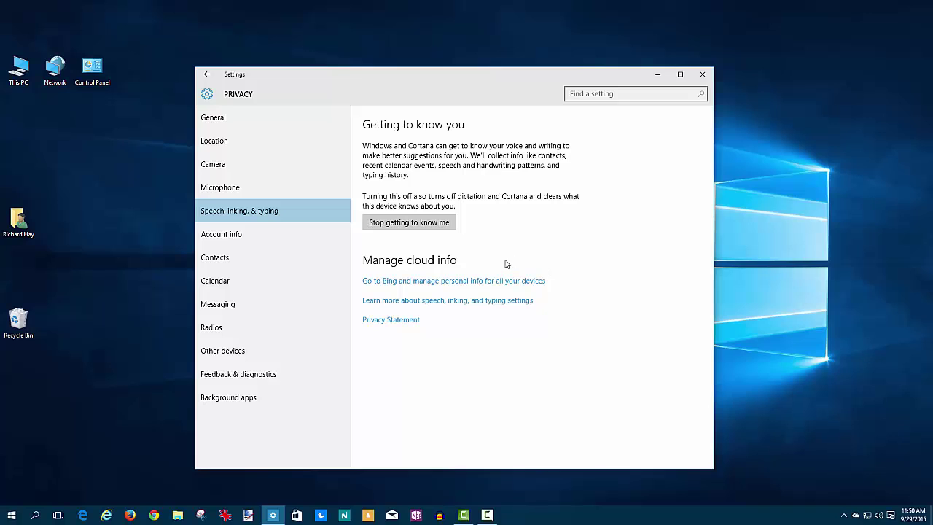
left_click(472, 281)
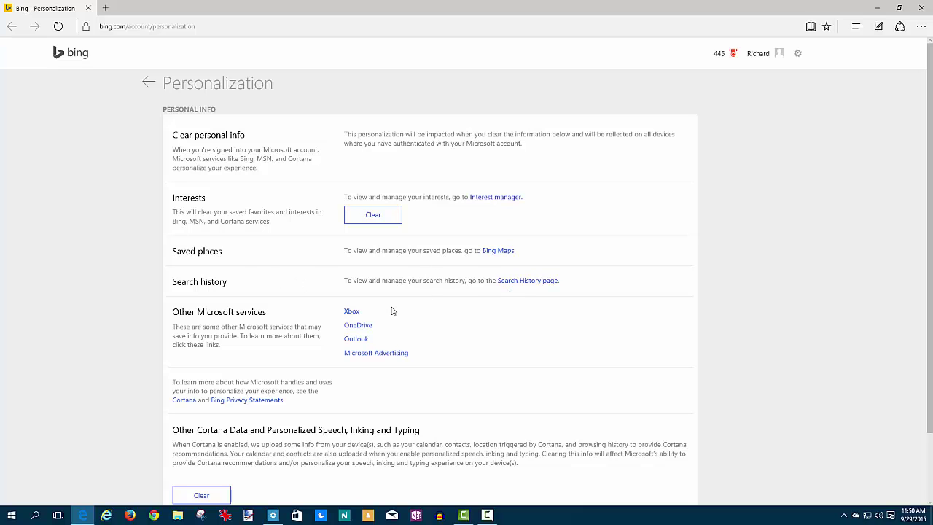
scroll(467, 331, "down", 1)
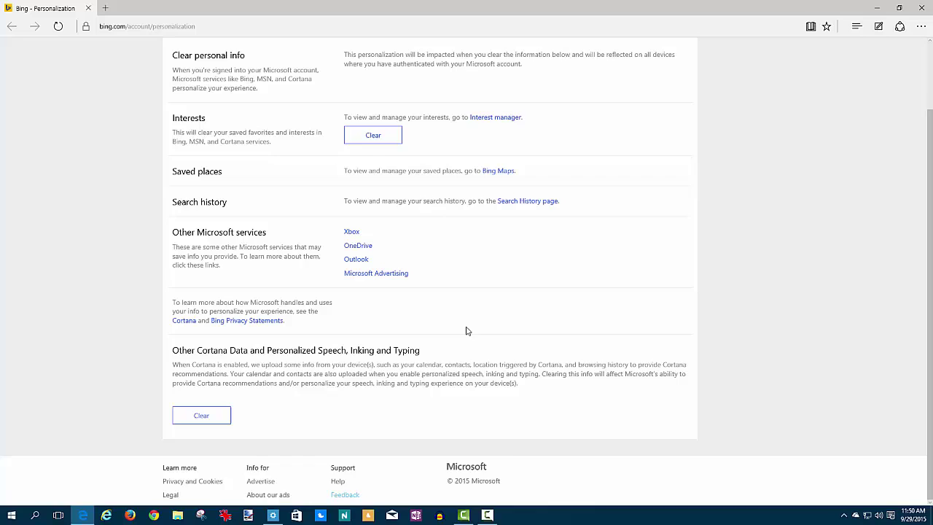
scroll(467, 331, "up", 1)
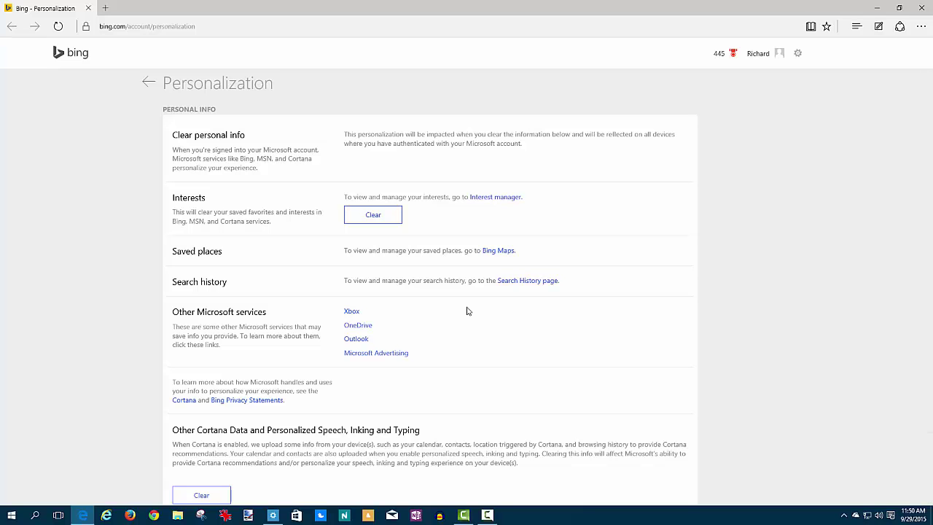
left_click(921, 8)
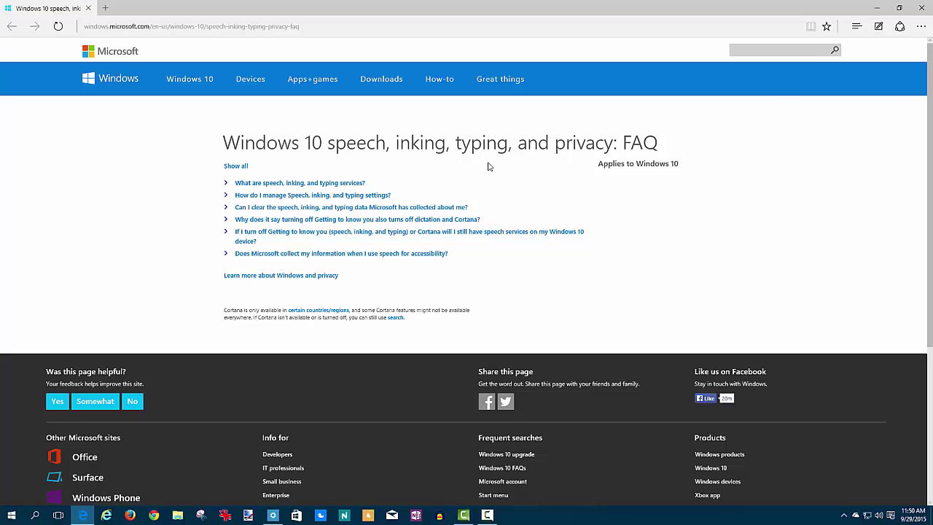
left_click(923, 9)
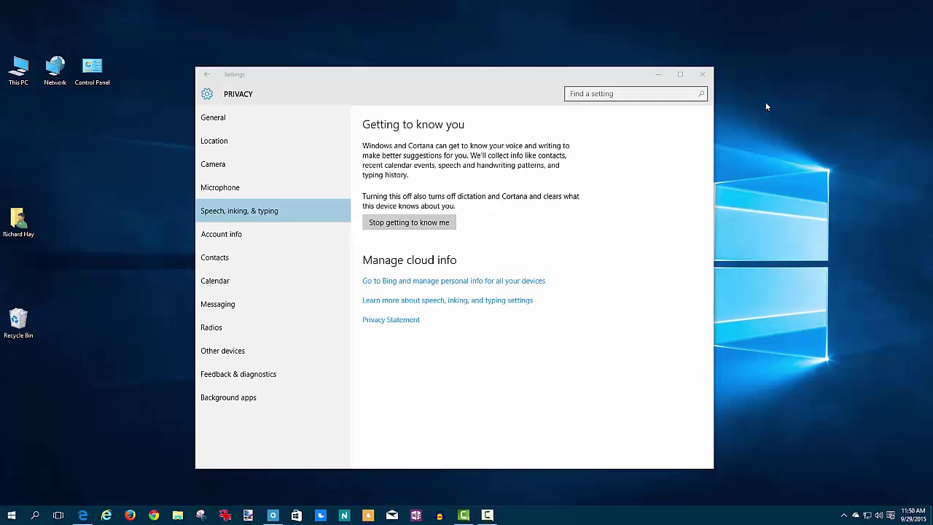
Step: Review which apps have access under the Account info, Contacts, Calendar, Messaging and Radios privacy settings
left_click(236, 233)
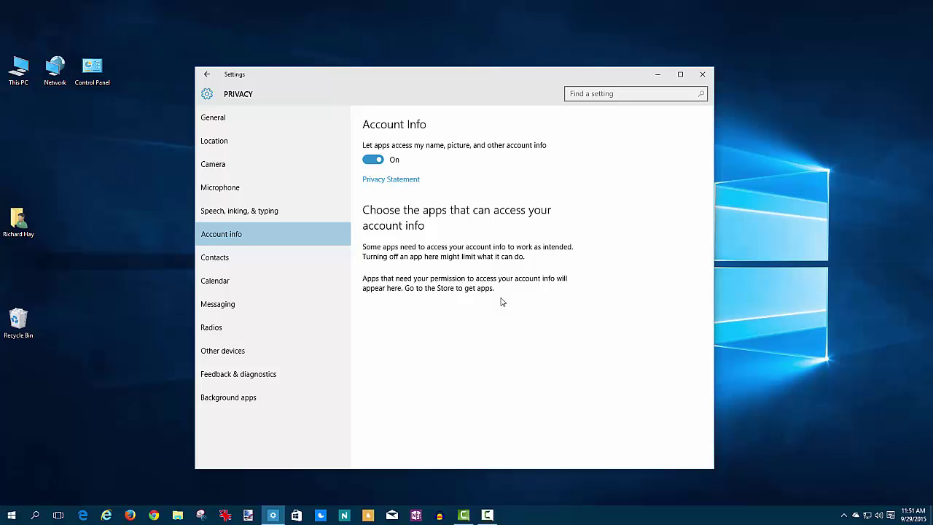
left_click(230, 260)
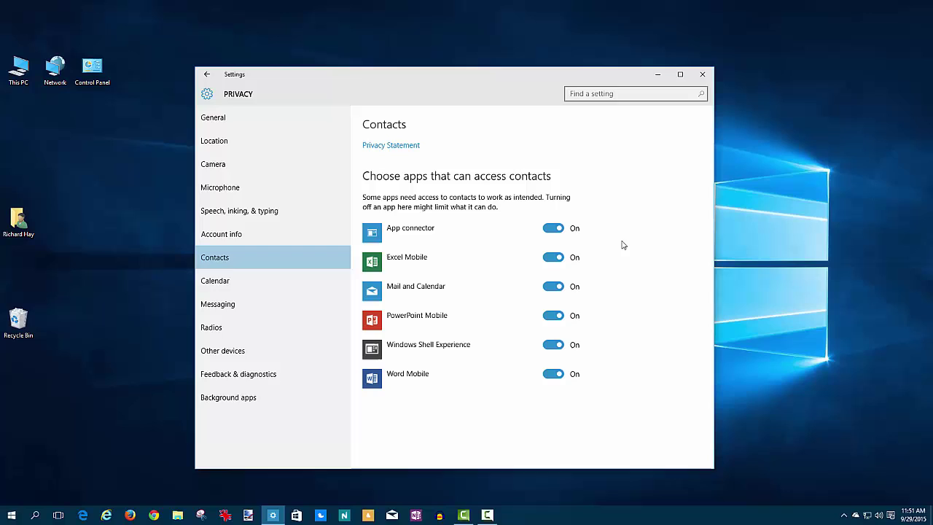
left_click(213, 286)
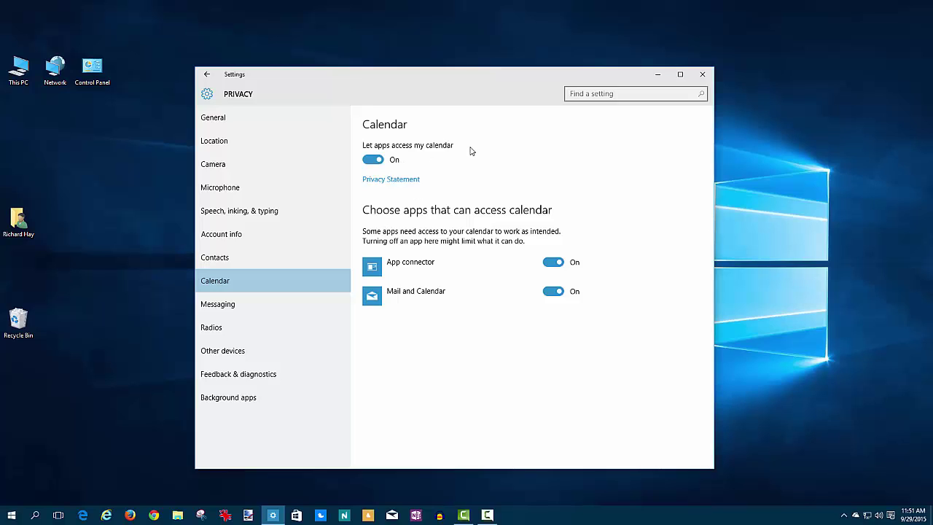
left_click(237, 312)
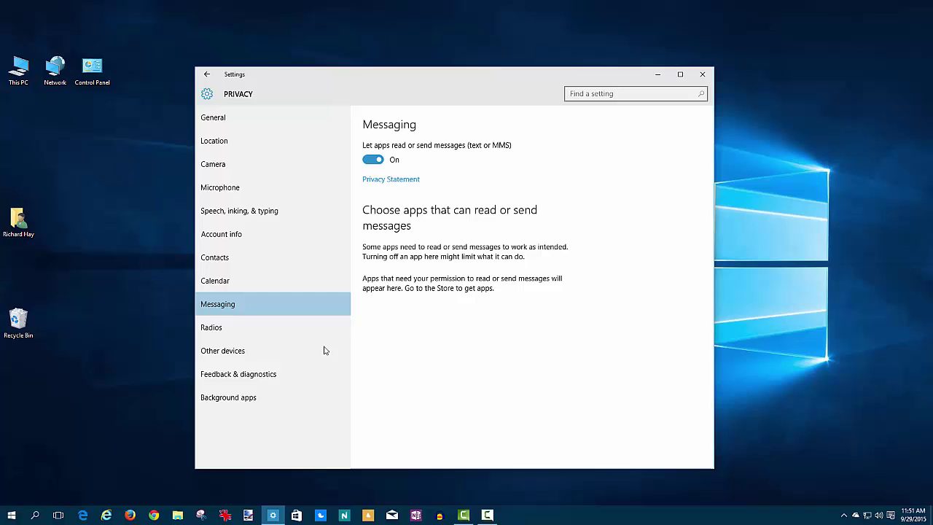
left_click(277, 324)
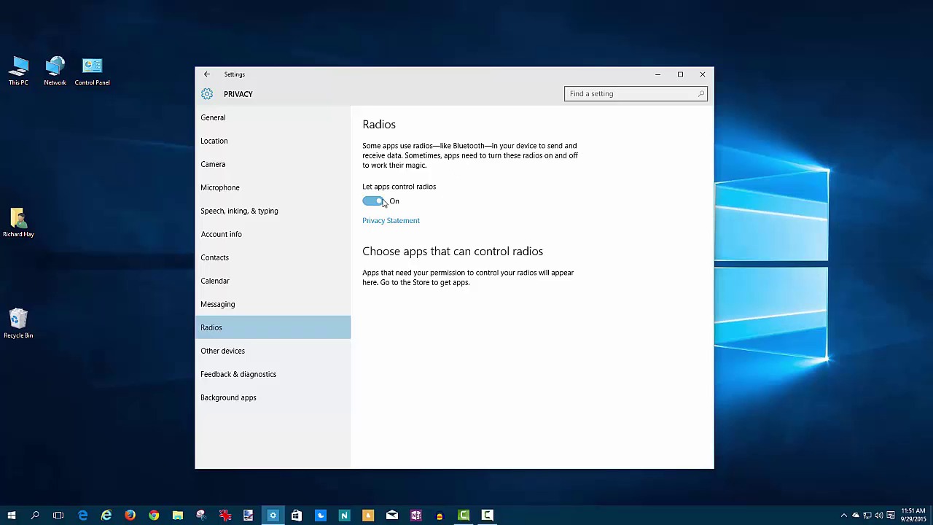
Step: Review the Other devices privacy settings and the linked page for choosing apps that can sync with devices
left_click(239, 352)
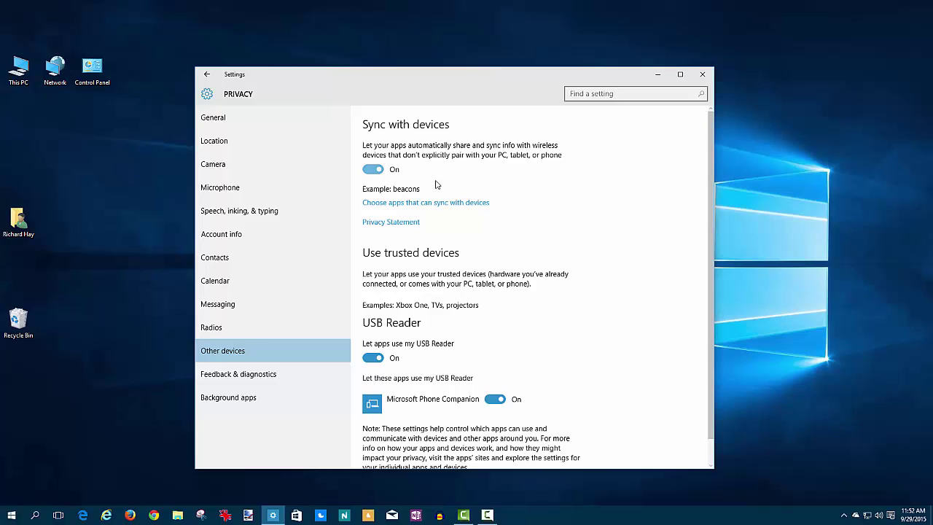
left_click(460, 203)
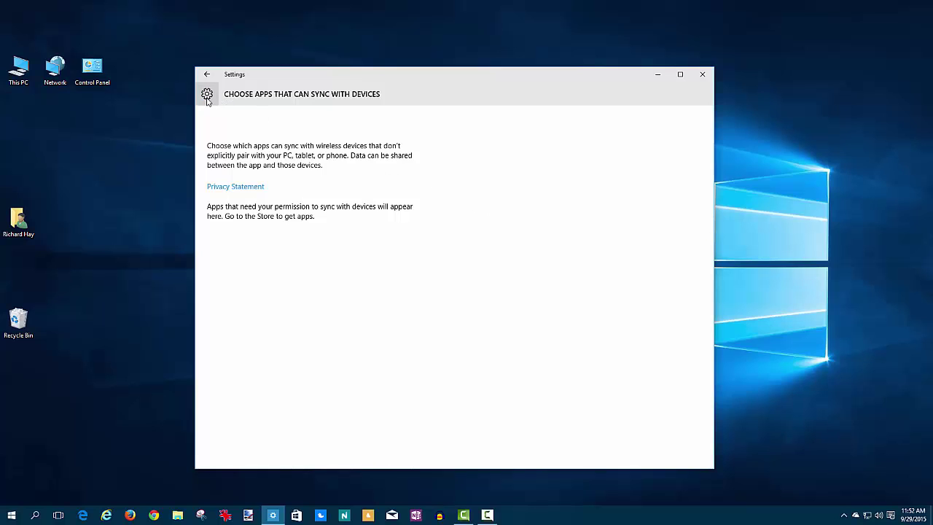
left_click(208, 95)
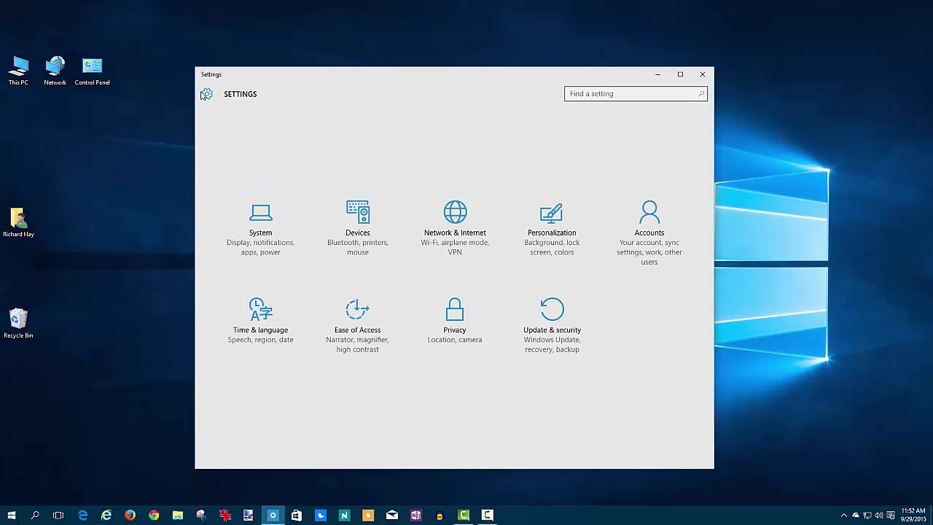
Step: Search the settings for "privacy" and return to Other devices to review the trusted devices and USB Reader sections
left_click(625, 94)
type("privacy")
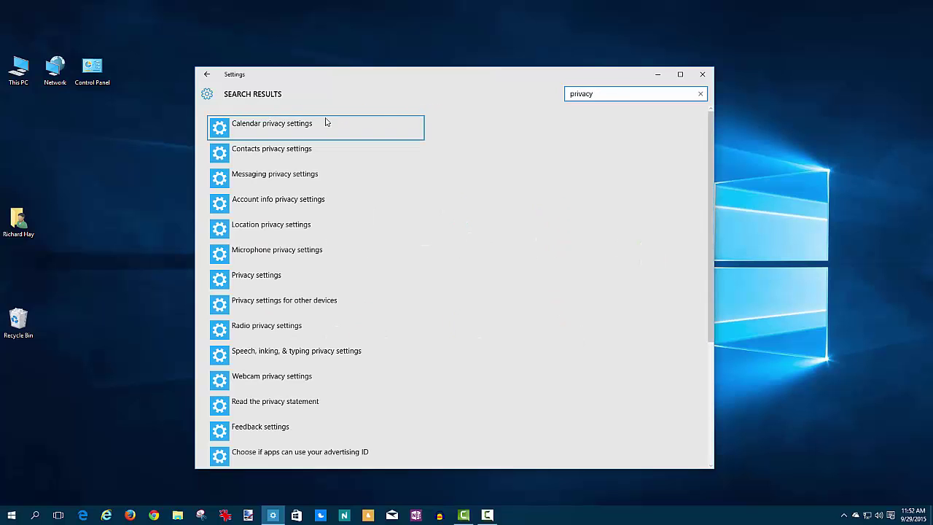
left_click(281, 150)
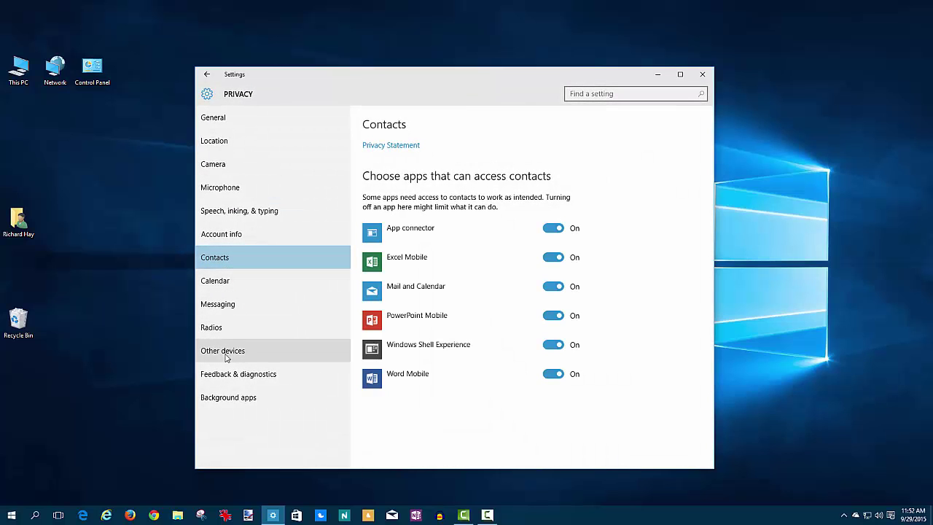
left_click(223, 352)
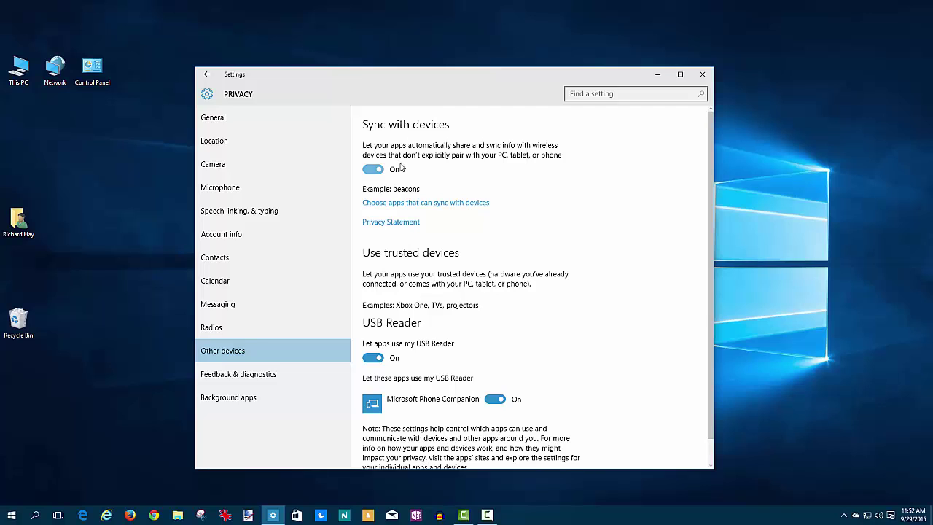
scroll(566, 229, "down", 1)
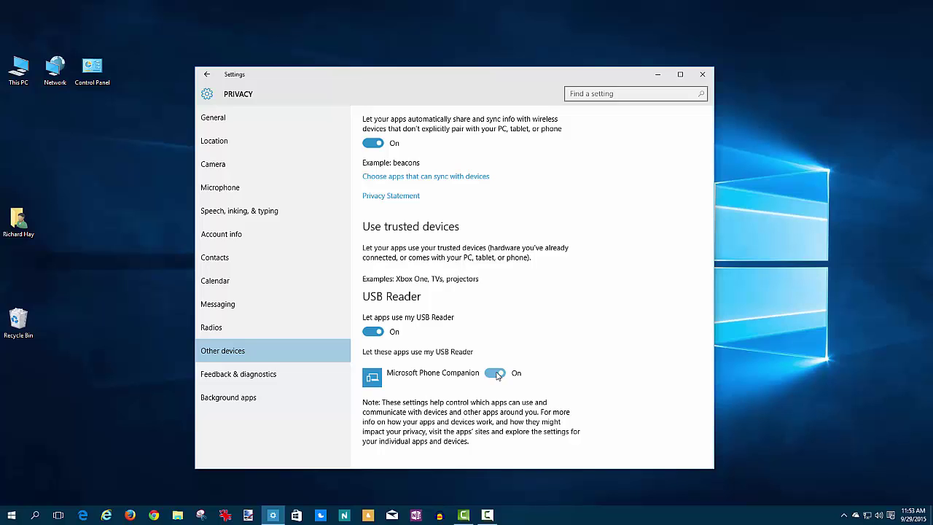
Step: View the available feedback frequency options in the Feedback & diagnostics privacy settings
left_click(272, 379)
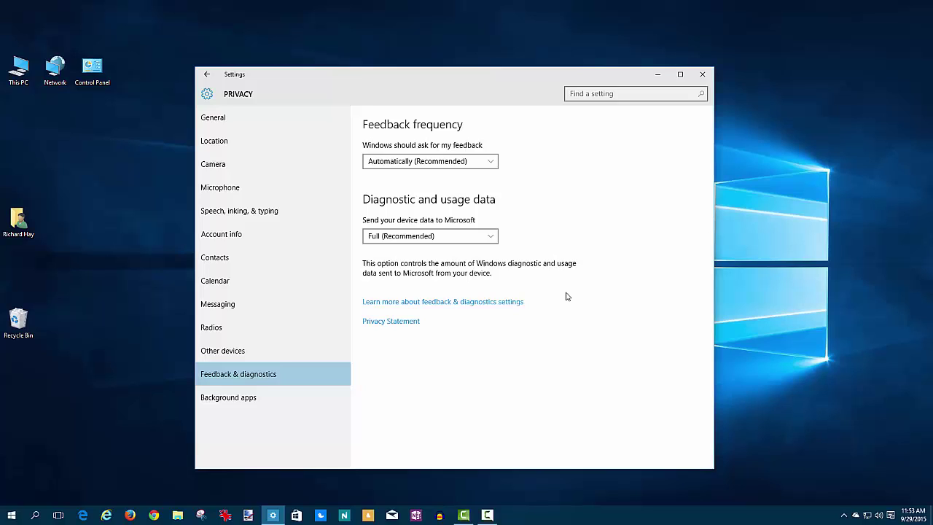
left_click(489, 164)
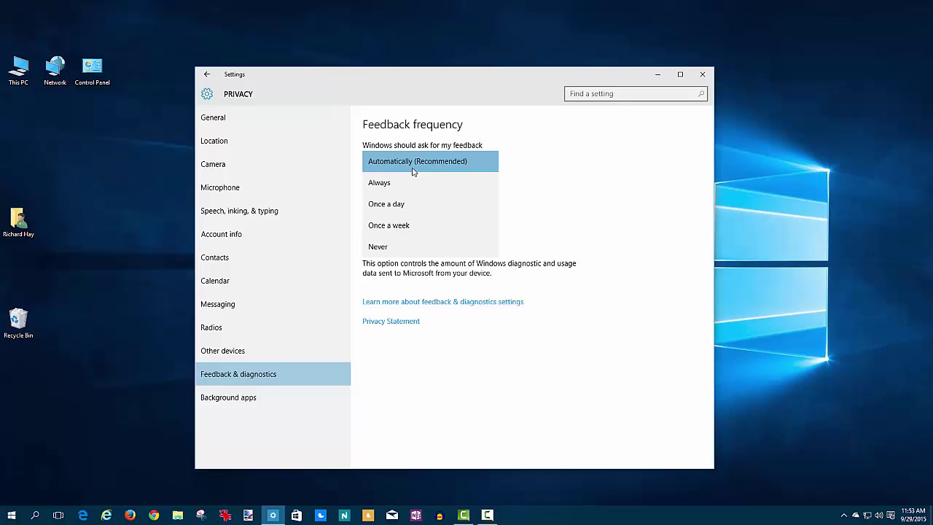
left_click(550, 192)
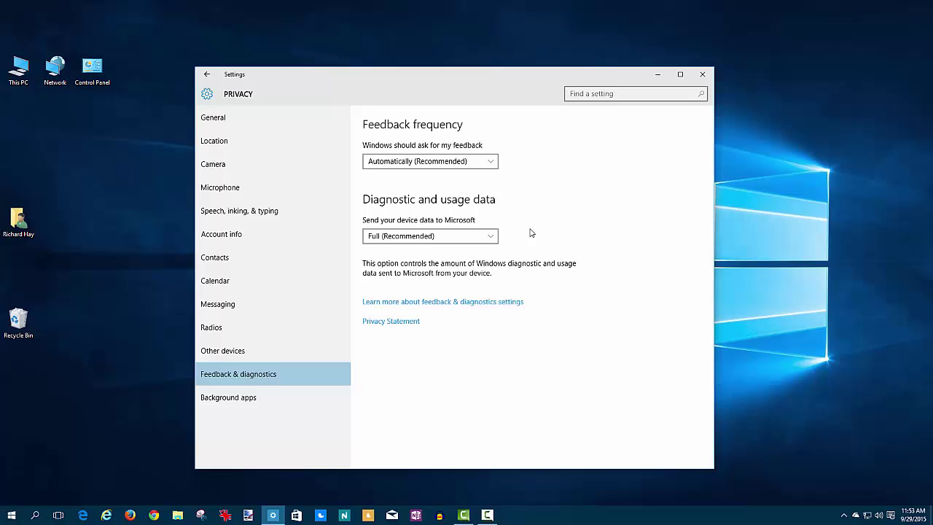
Step: Switch the diagnostic and usage data level to Enhanced and Basic, and set it back to Full (Recommended)
left_click(486, 235)
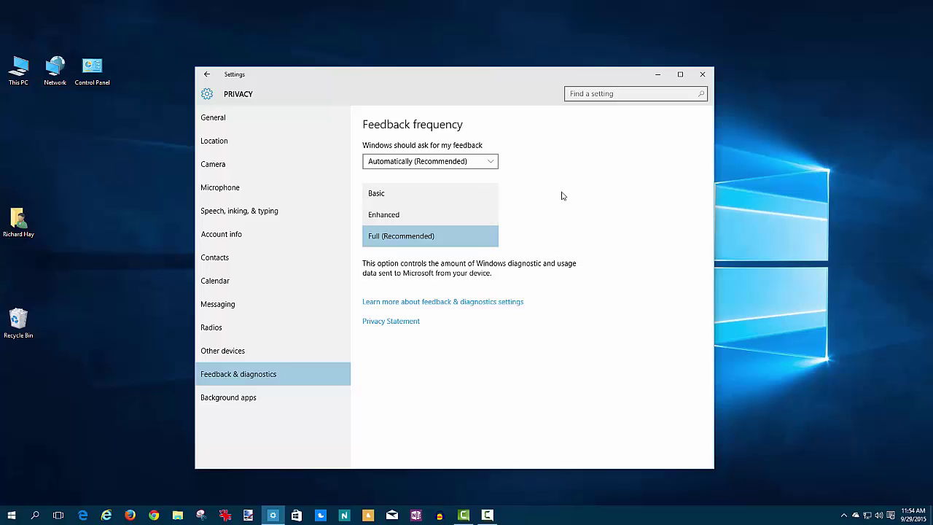
left_click(434, 219)
left_click(419, 235)
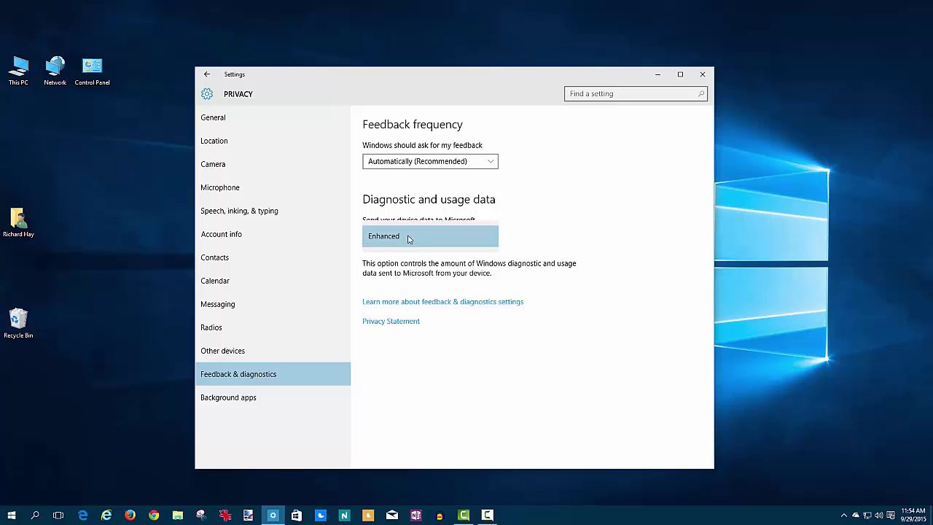
left_click(396, 217)
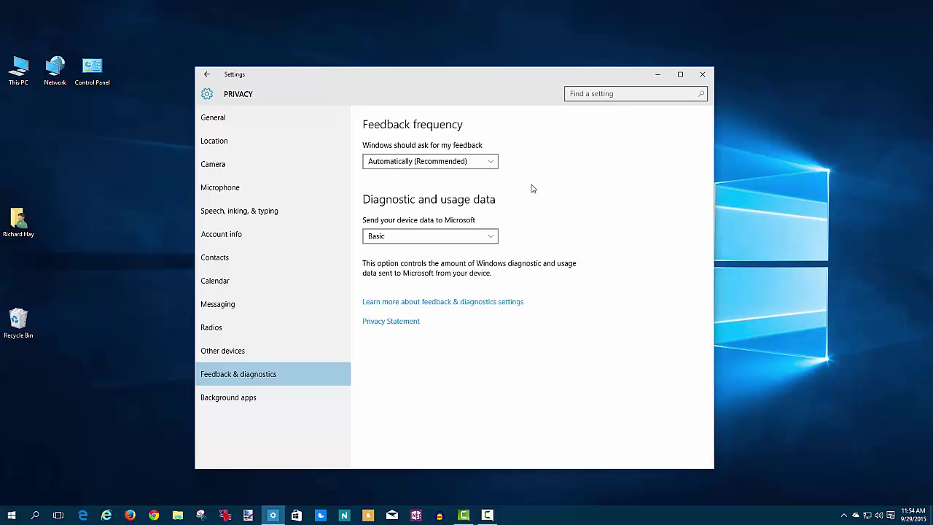
left_click(467, 240)
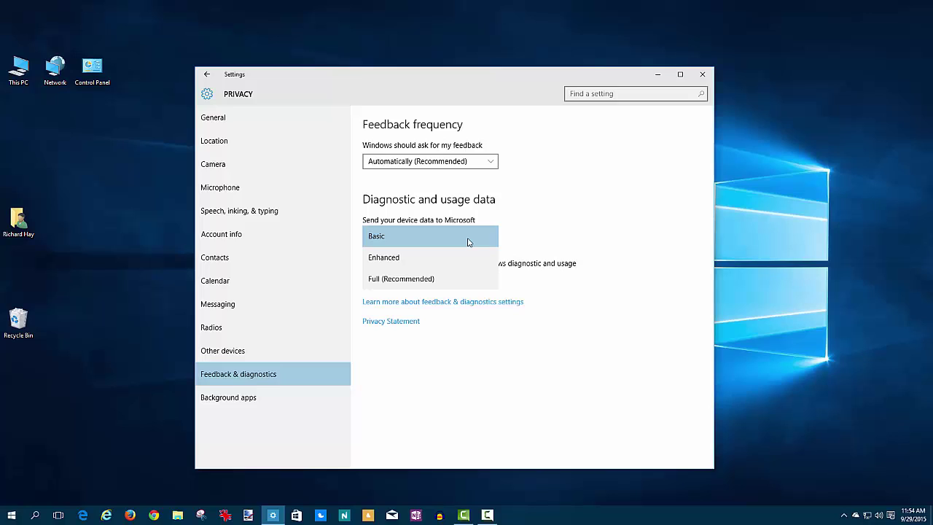
left_click(425, 278)
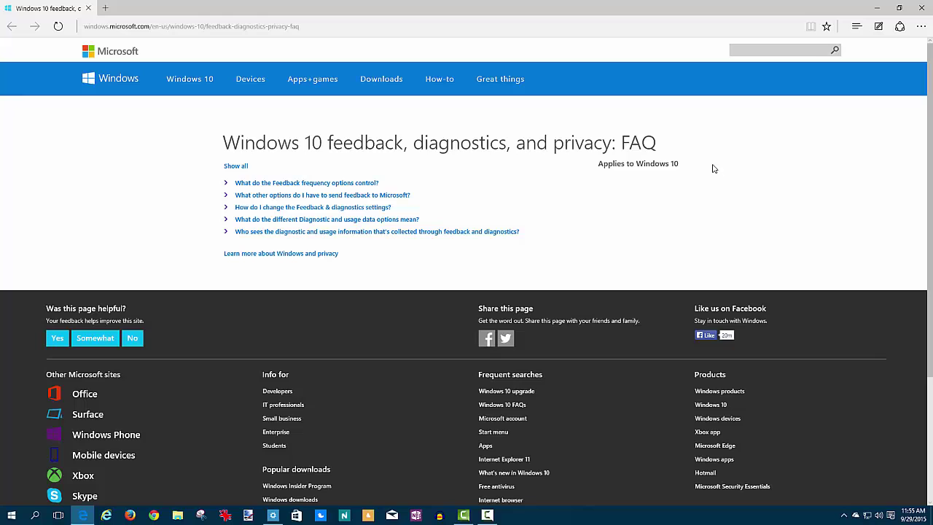
Step: Read the feedback and diagnostics FAQ answers on feedback frequency, other feedback options and changing the Feedback & diagnostics settings
left_click(359, 184)
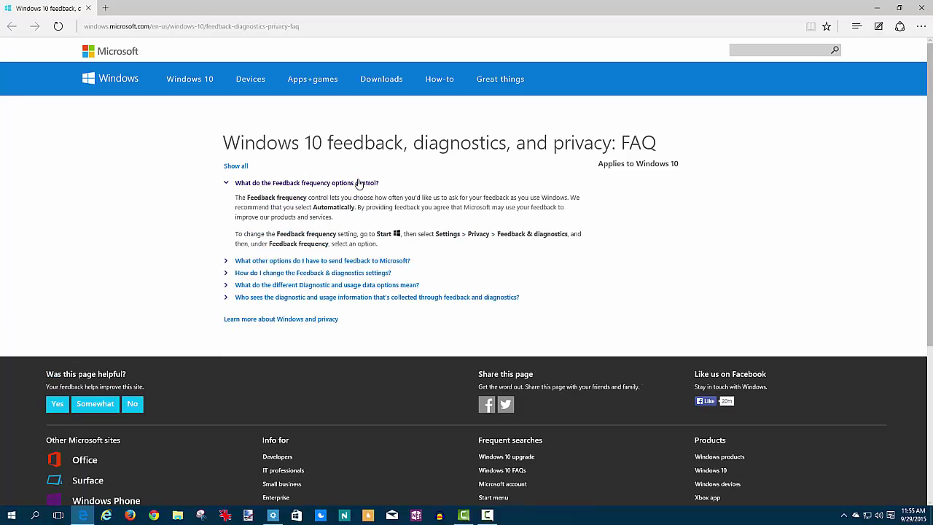
left_click(349, 261)
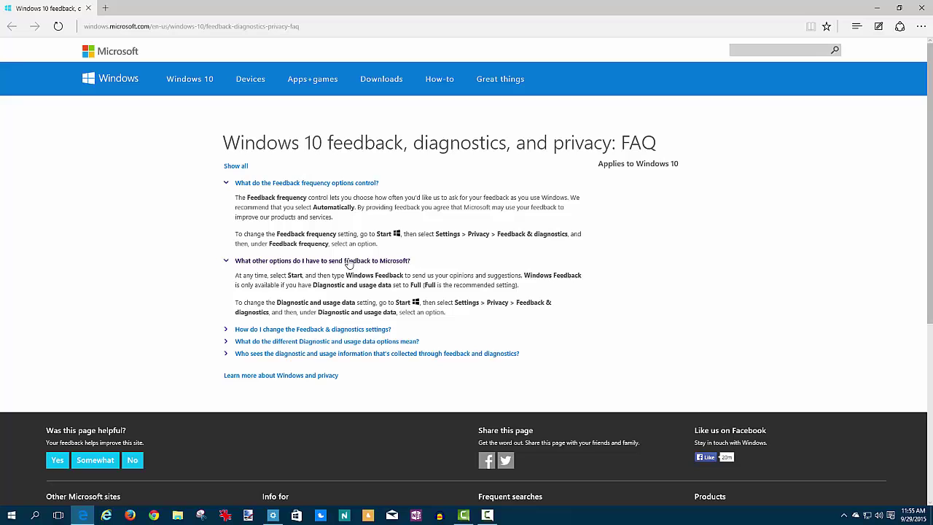
scroll(550, 260, "down", 3)
scroll(457, 133, "up", 2)
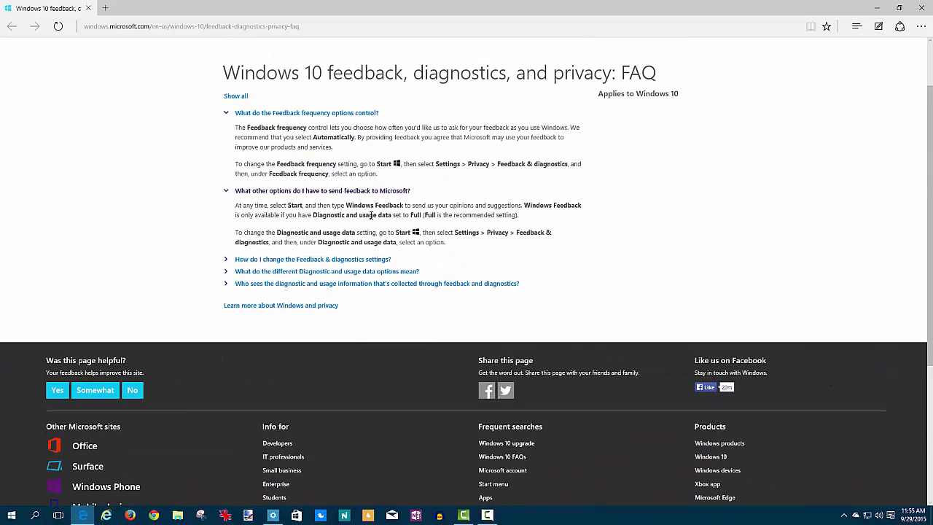
left_click(306, 259)
scroll(416, 254, "down", 1)
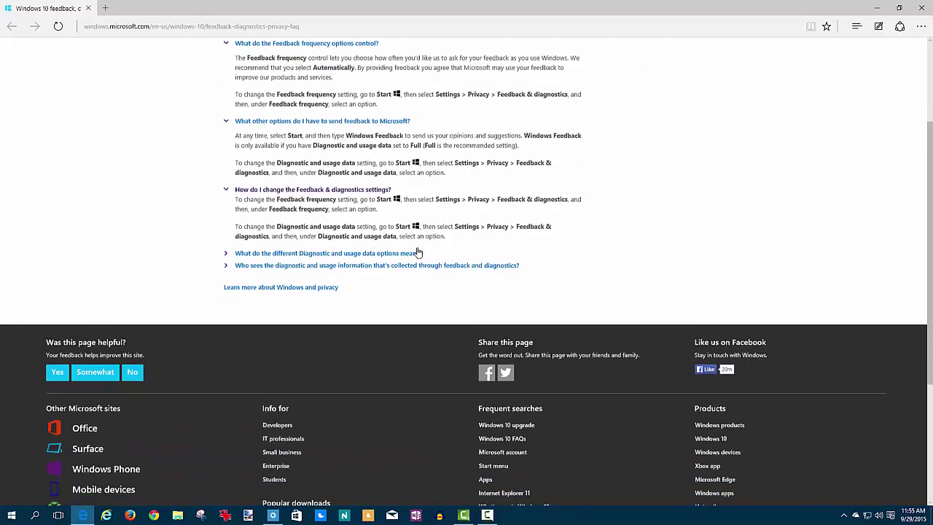
Step: Read the FAQ explanation of the Basic, Enhanced and Full diagnostic data options, and return to the Settings window
left_click(323, 254)
scroll(503, 242, "down", 1)
scroll(522, 242, "down", 2)
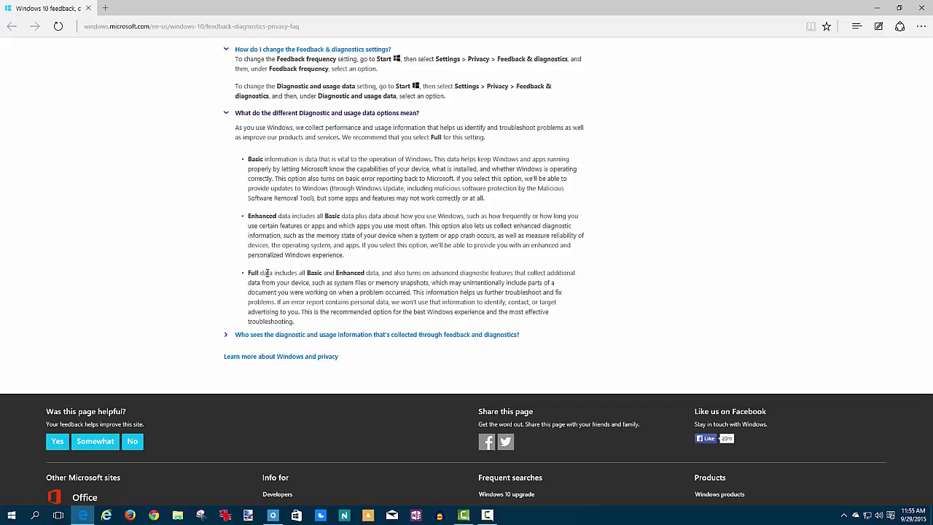
left_click(907, 8)
left_click(633, 23)
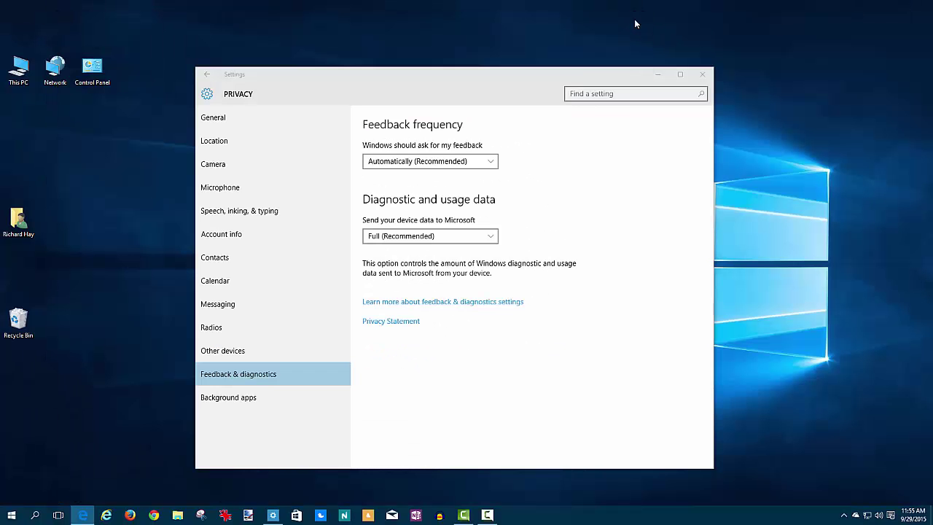
left_click(572, 235)
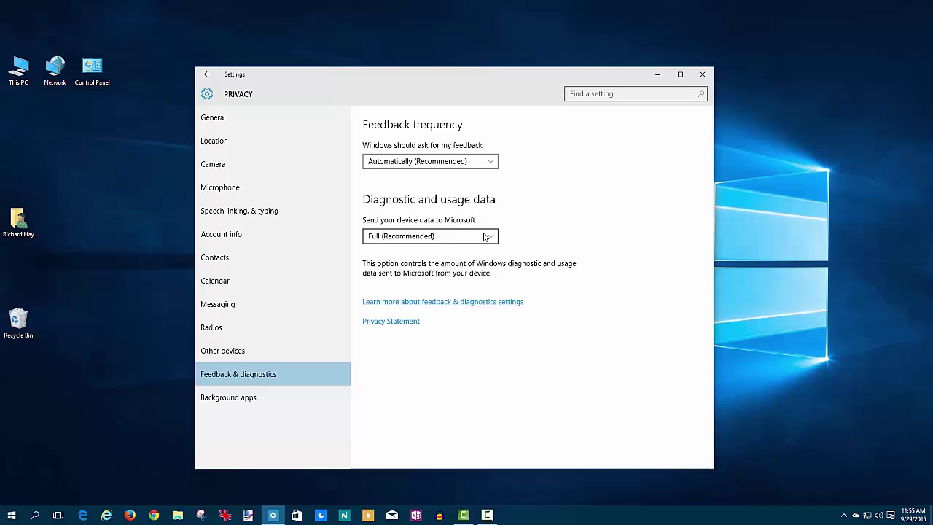
Step: Review the full list of apps allowed to run in the background under the Background apps privacy settings
left_click(243, 397)
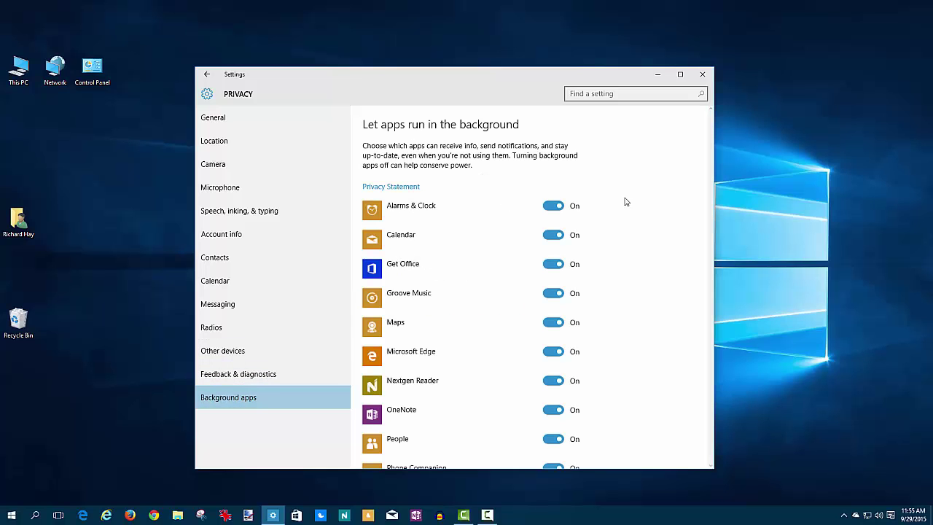
scroll(625, 202, "down", 5)
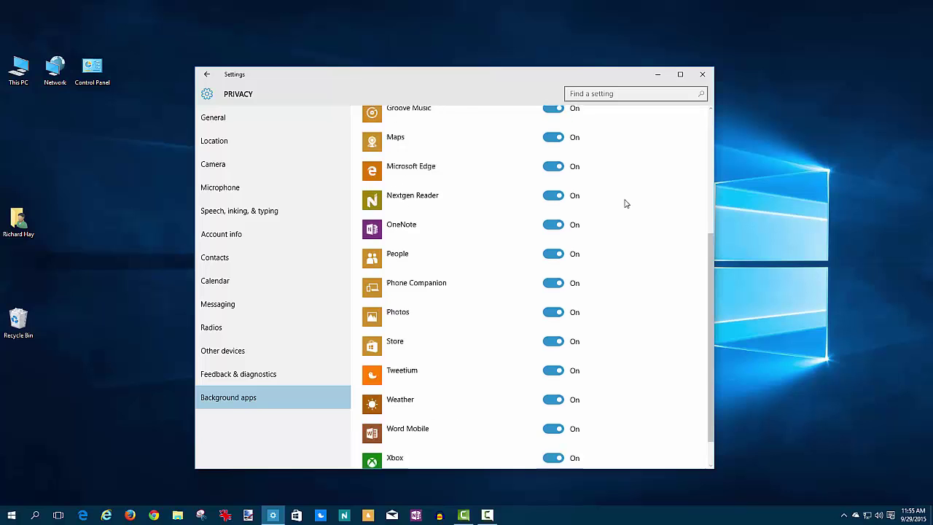
scroll(624, 203, "up", 5)
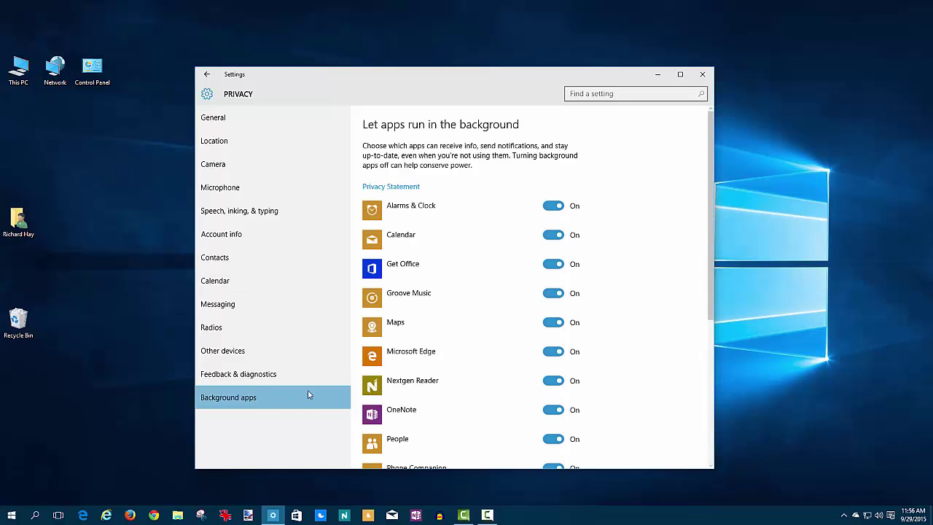
scroll(610, 273, "down", 5)
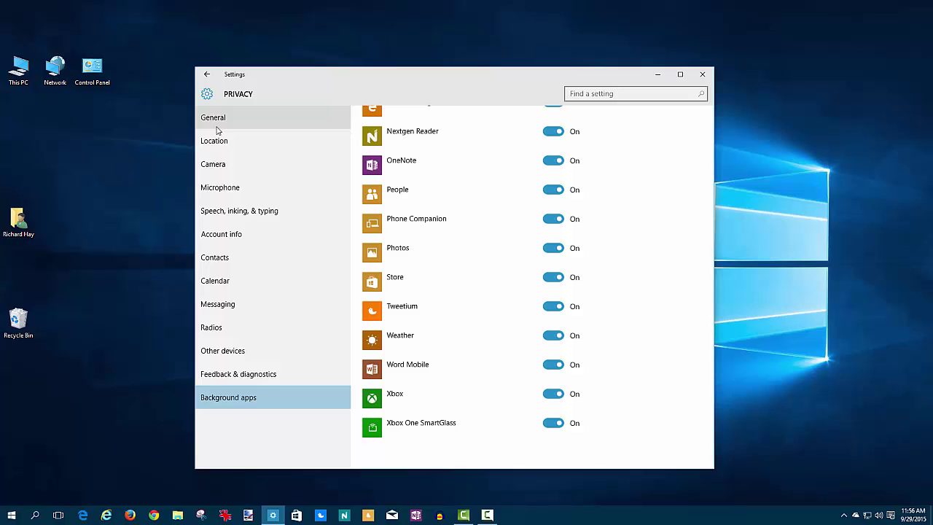
Step: Return to the Feedback & diagnostics settings and open the list of diagnostic and usage data levels
left_click(276, 365)
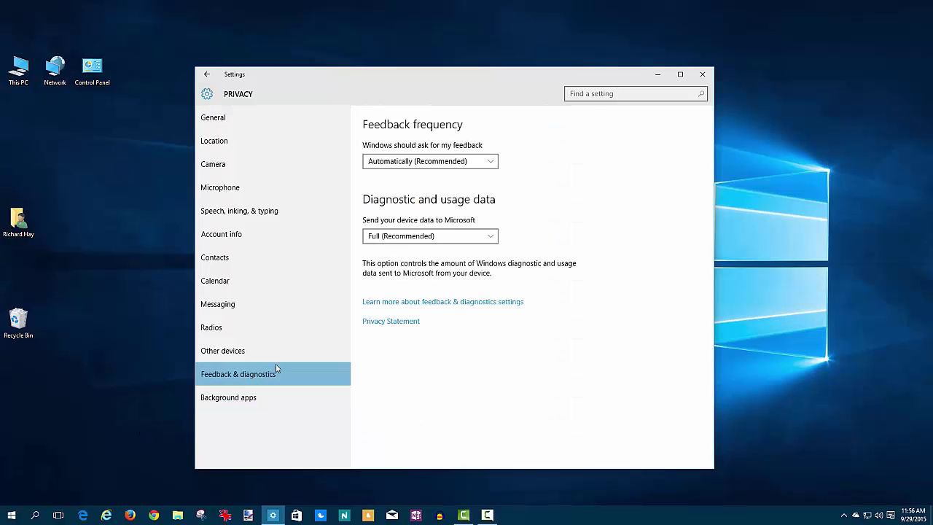
left_click(459, 235)
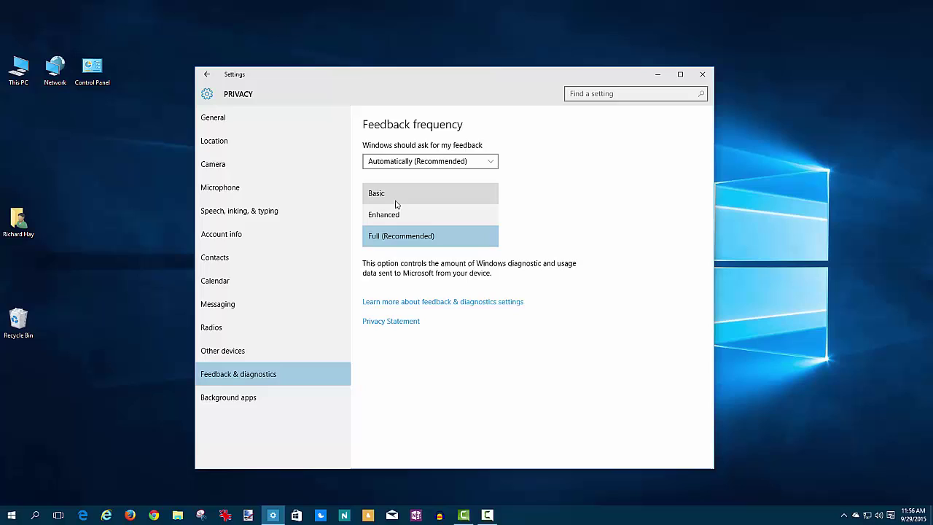